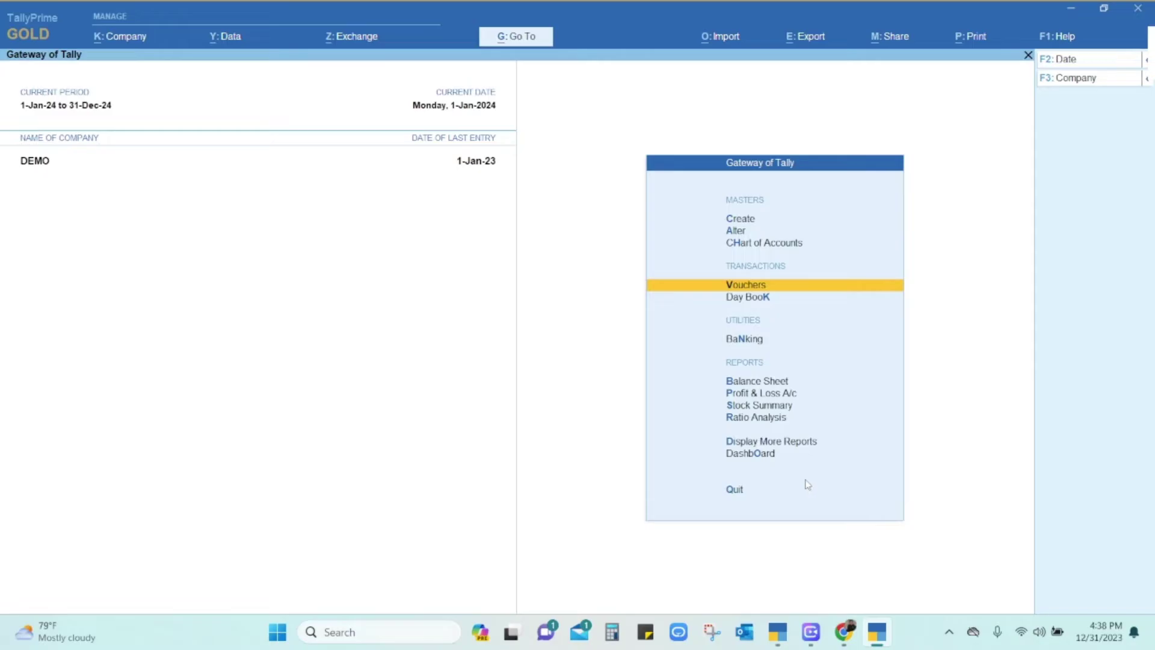
Open the Payment voucher type for alteration from Alter > Voucher Type, filtering the list with 'PA'
key("Up")
key("Up")
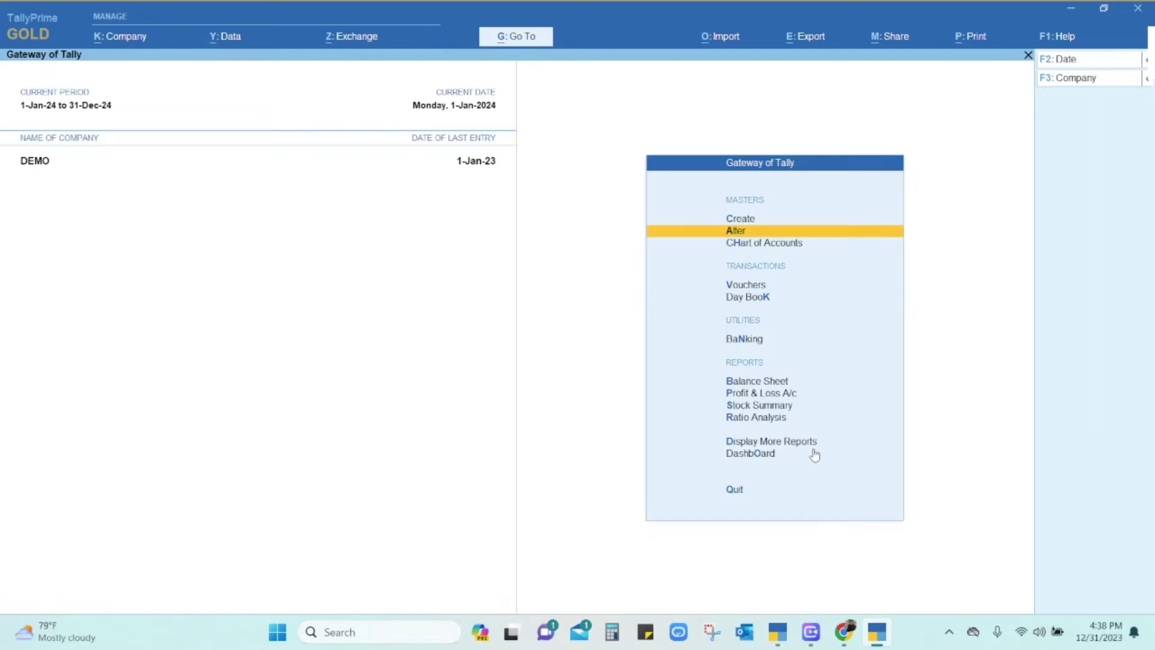
key("Return")
key("Down")
key("Down")
key("Down")
key("Down")
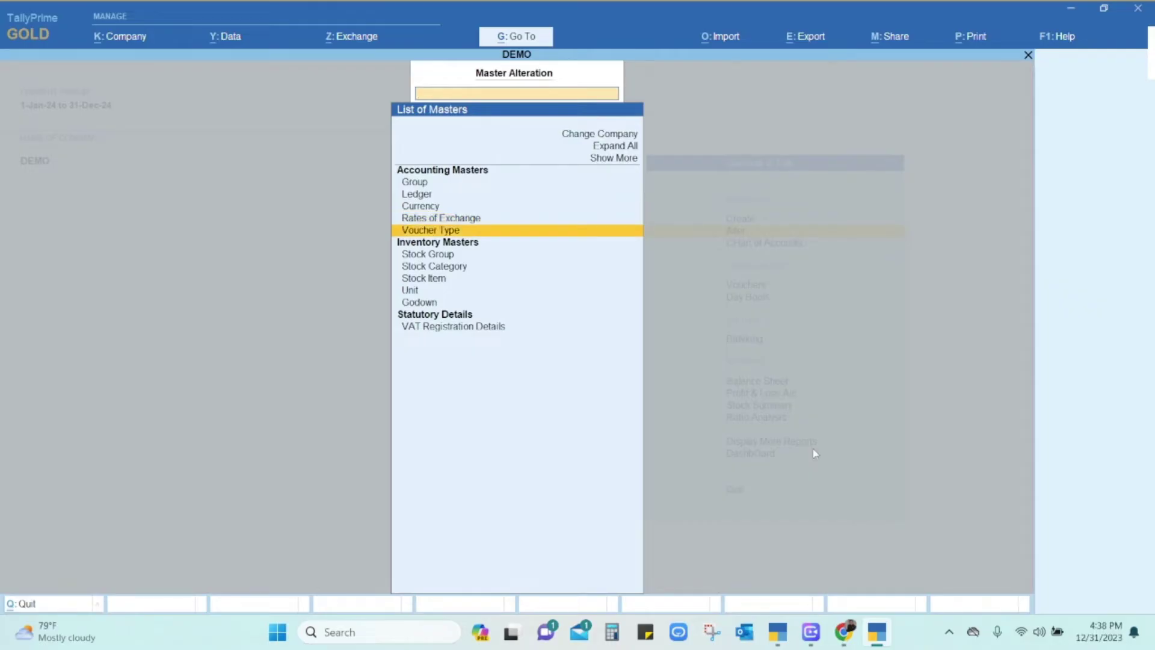
key("Return")
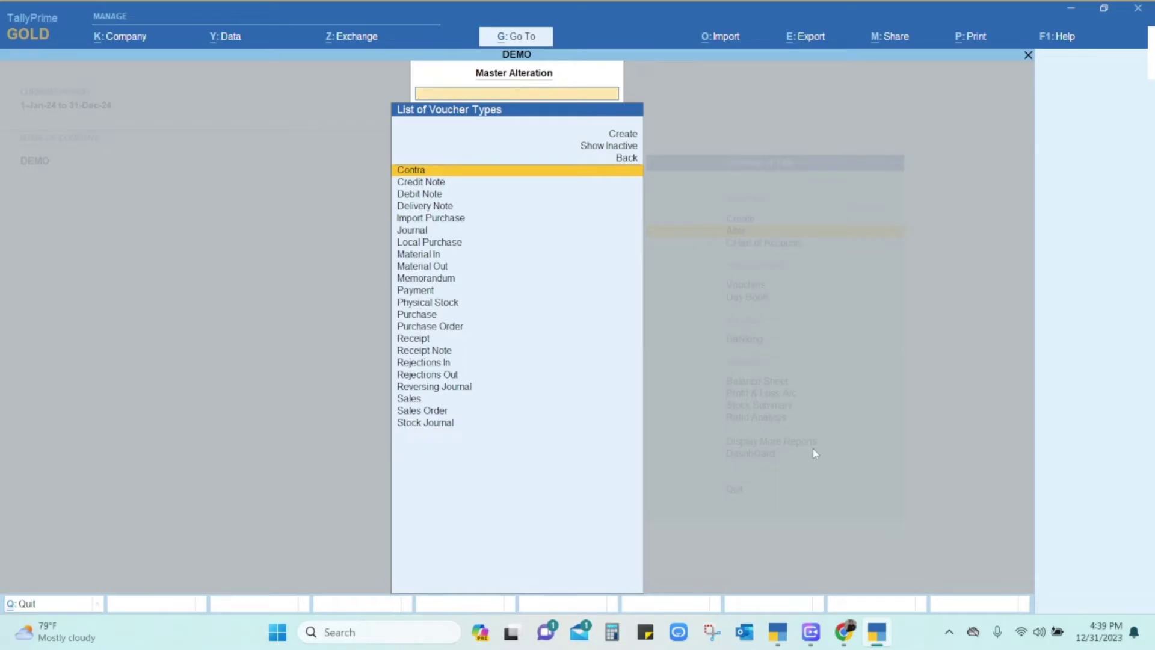
type("SALES")
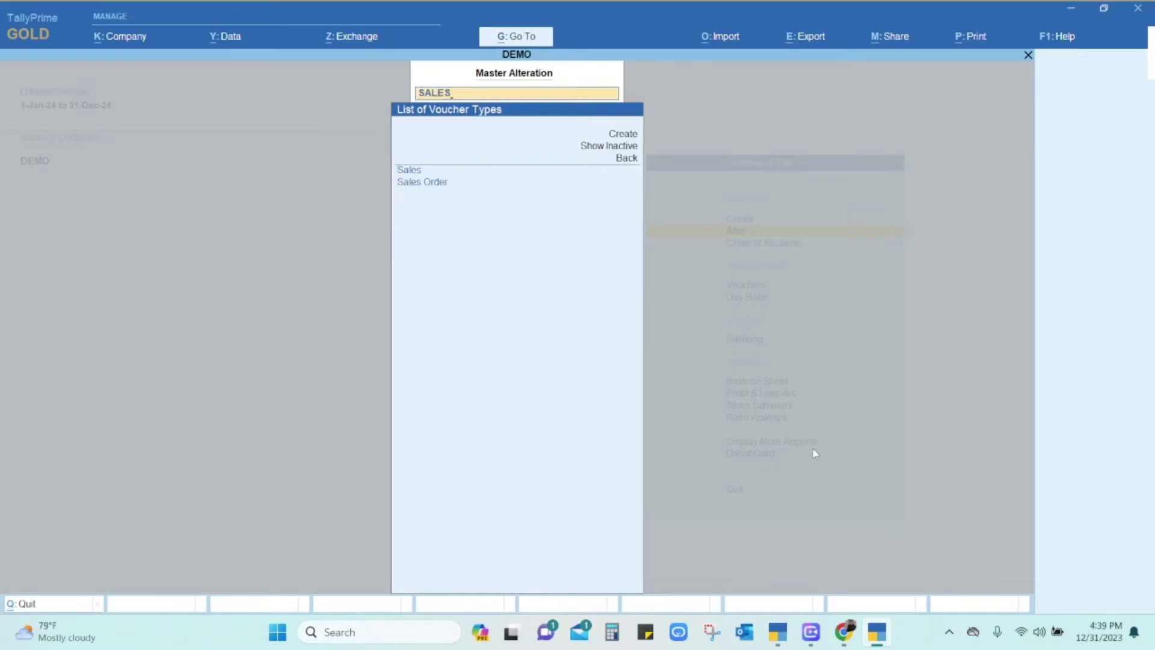
key("BackSpace")
key("BackSpace")
key("BackSpace")
key("BackSpace")
key("BackSpace")
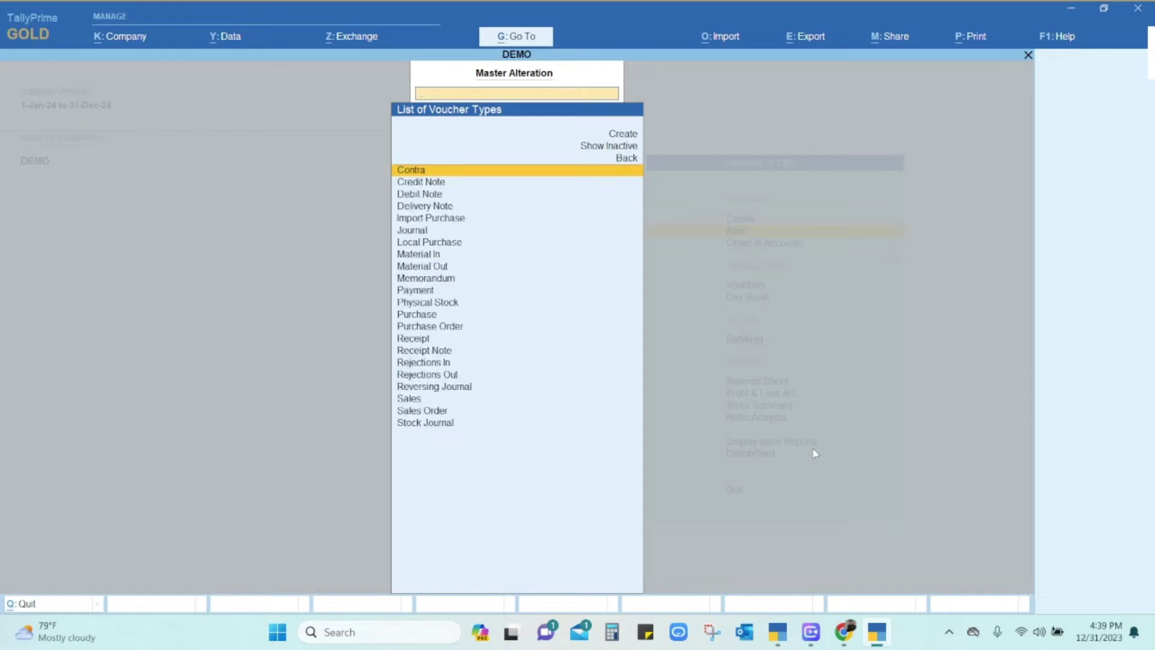
type("PURC")
key("BackSpace")
key("BackSpace")
key("BackSpace")
key("BackSpace")
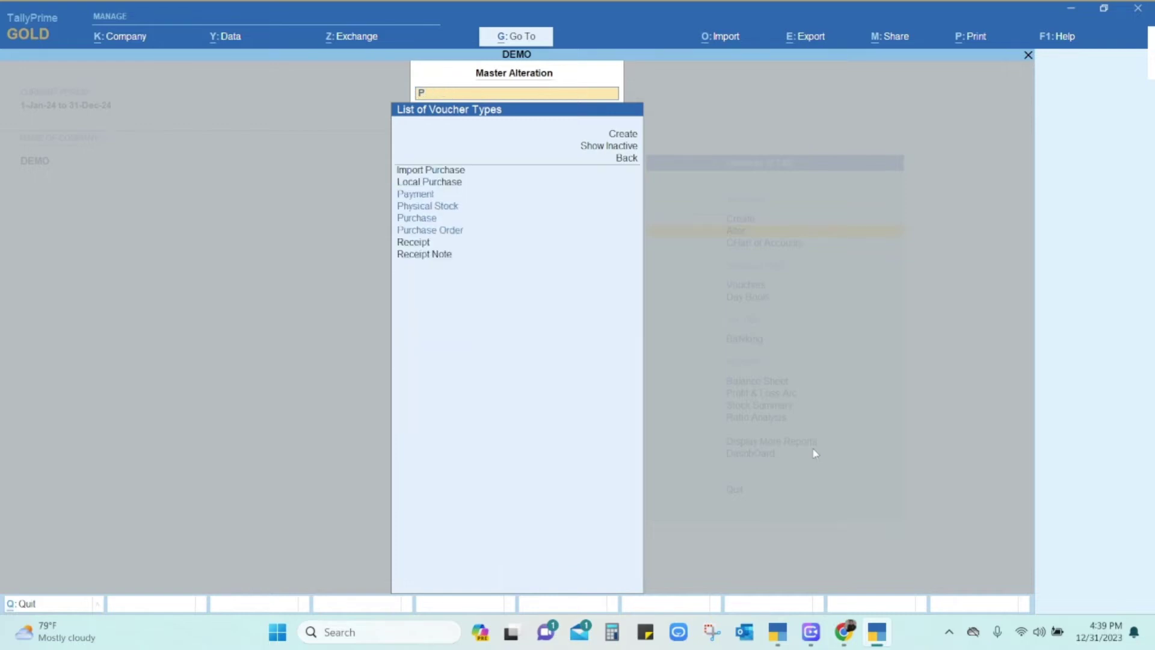
type("PAY")
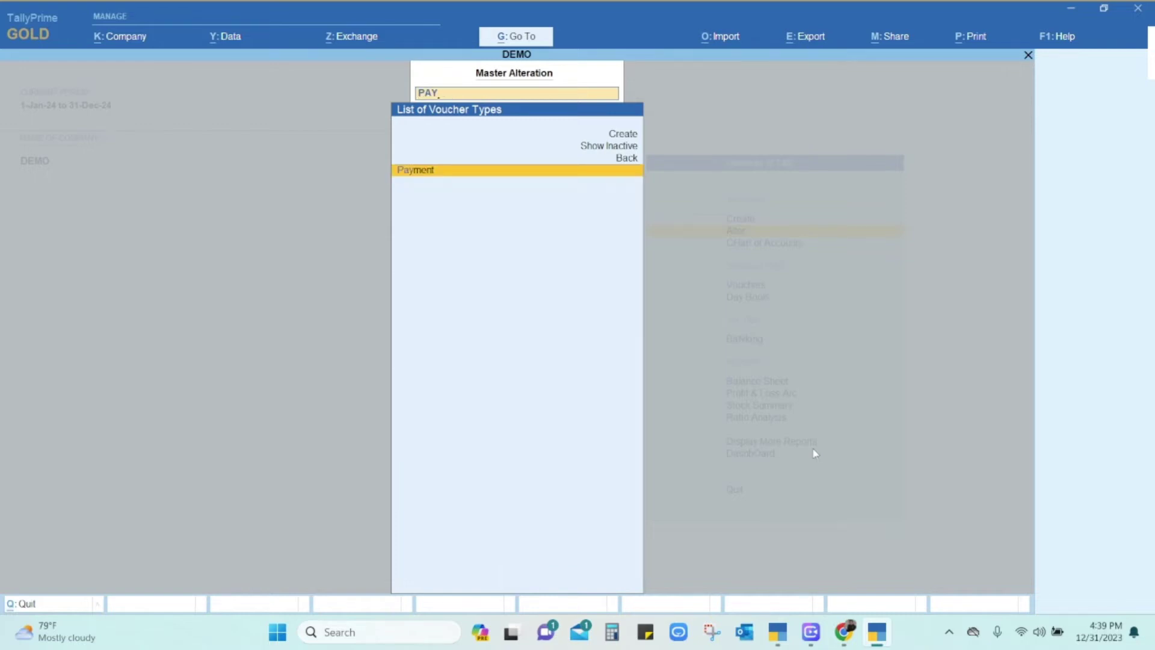
key("Return")
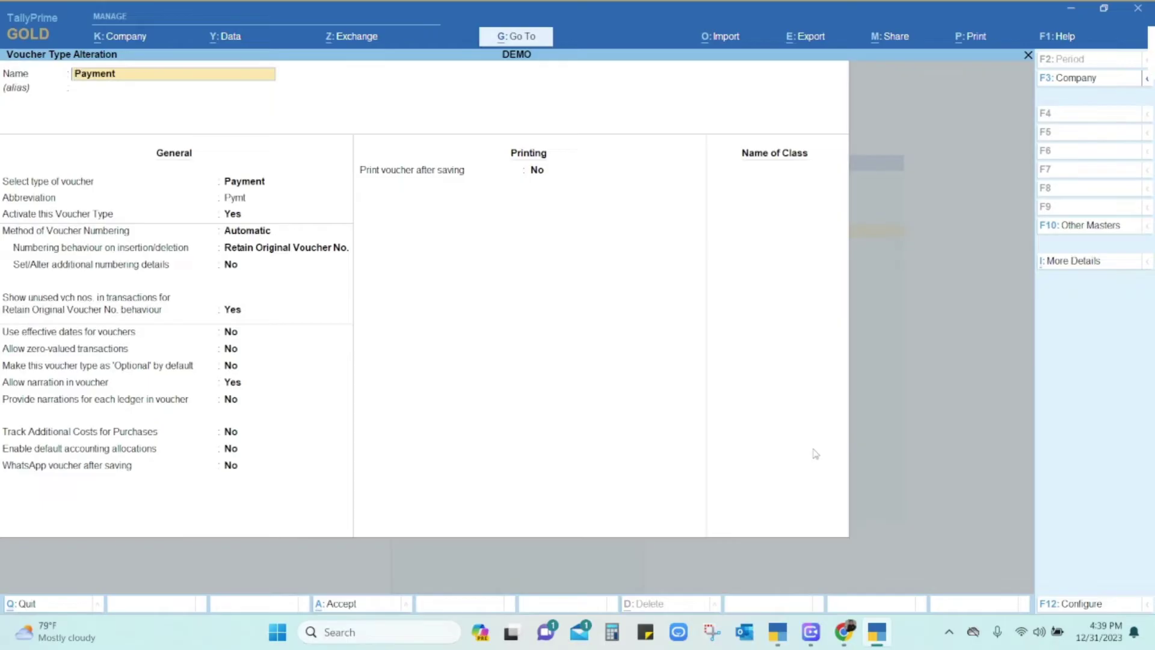
Set 'Set/Alter additional numbering details' to Yes to reach the numbering details screen
key("Return")
key("Return")
key("Return")
key("Return")
key("Return")
key("Return")
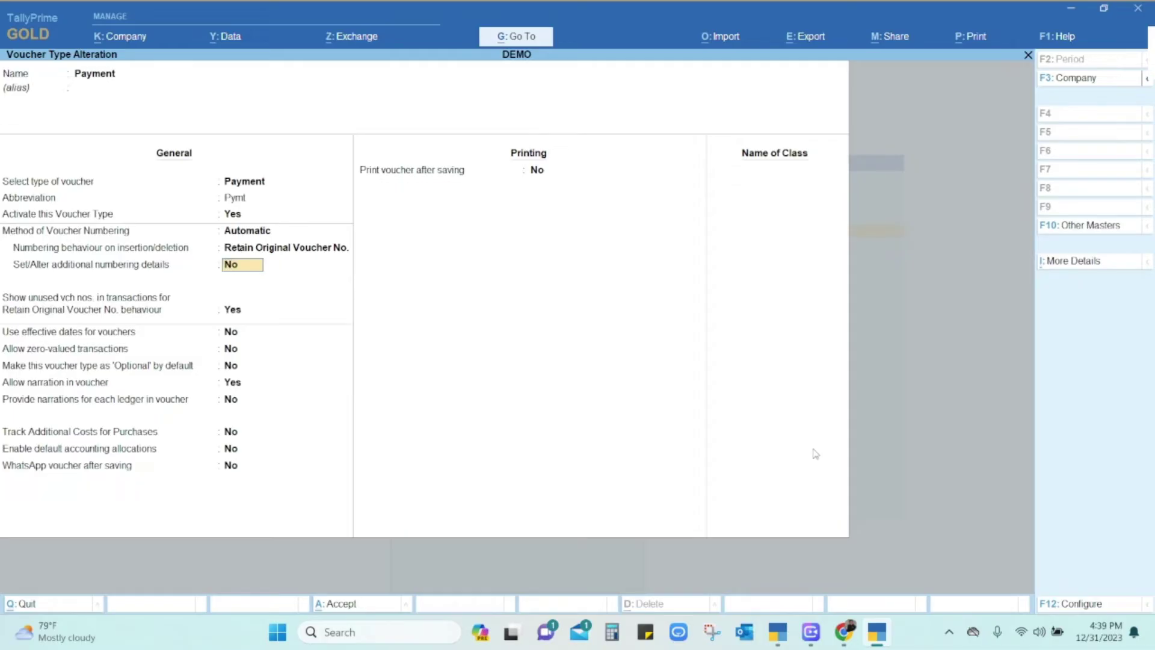
type("YES")
key("Return")
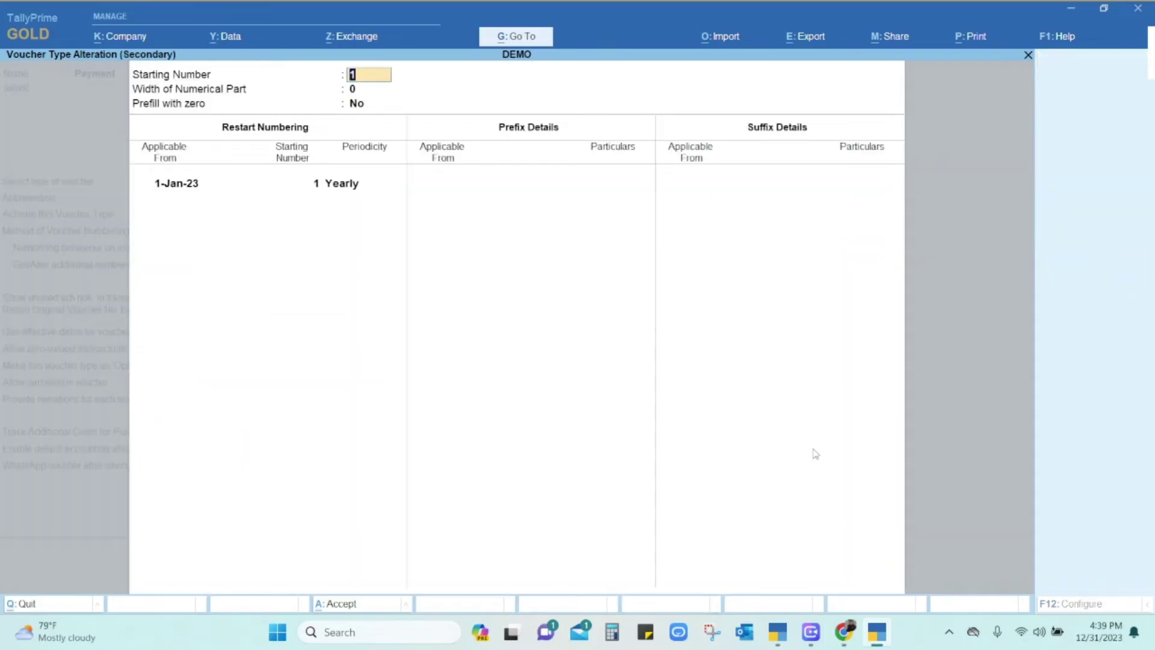
Keep the existing 1-Jan-23 yearly row and add a restart row applicable from 1-1-2024
key("Return")
key("Return")
key("shift+Tab")
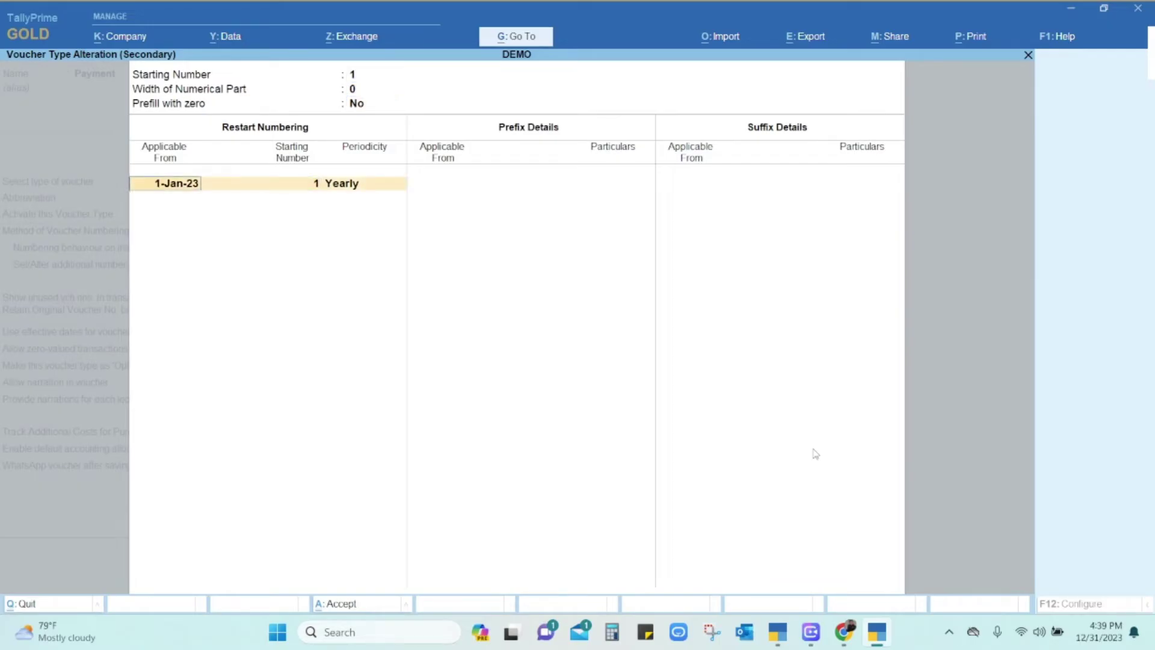
key("Return")
key("Return")
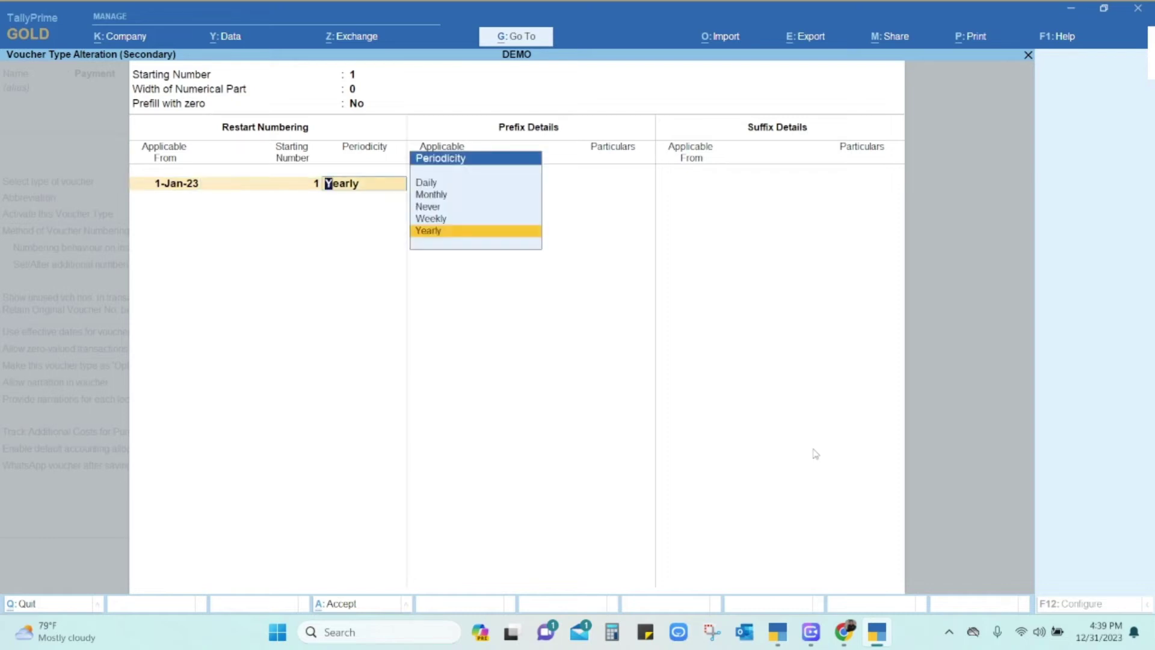
key("Return")
type("1")
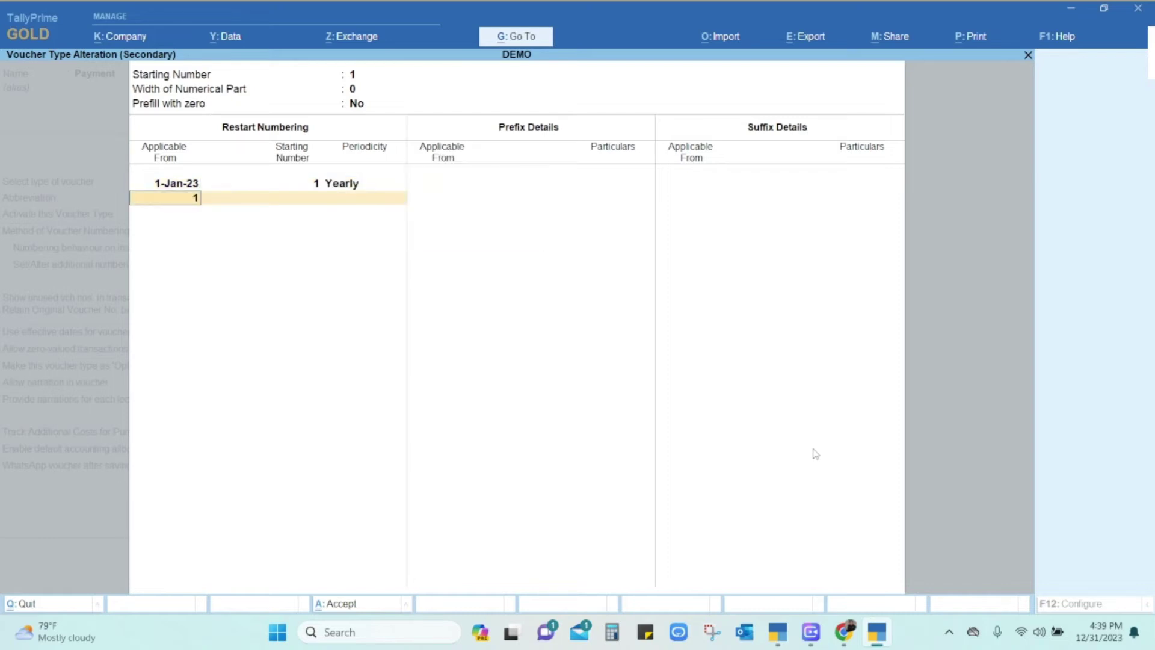
type("-1-2024")
key("Return")
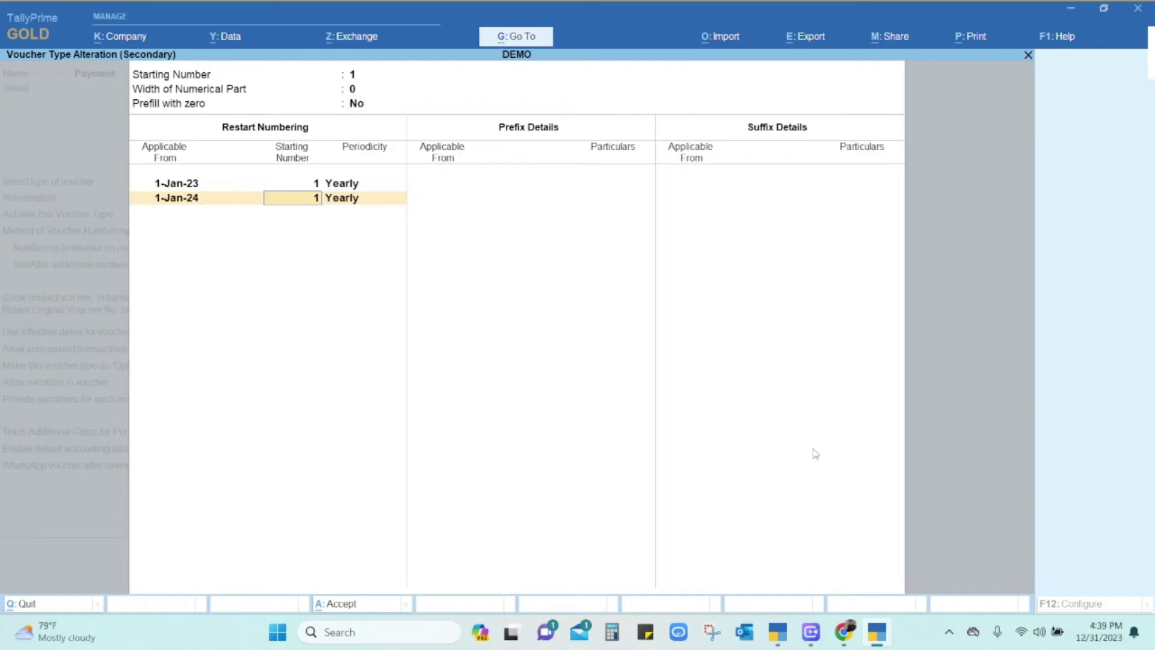
Give the new restart row starting number 2001 with Yearly periodicity
type("20002")
key("BackSpace")
key("BackSpace")
key("BackSpace")
key("BackSpace")
type("001")
key("Return")
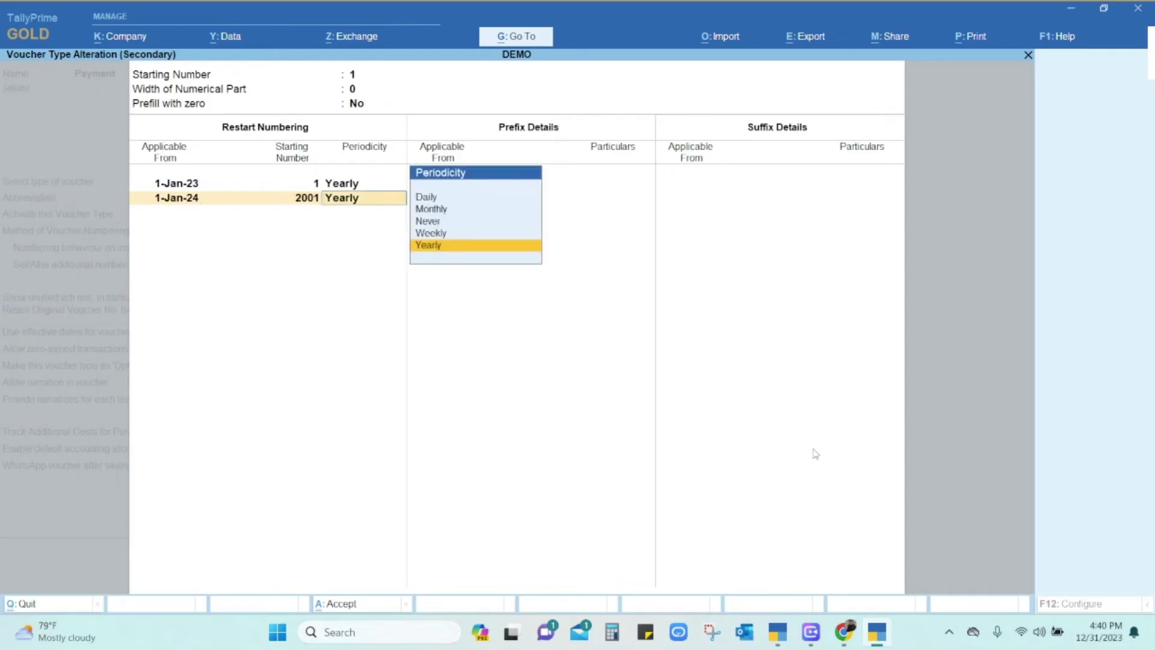
key("BackSpace")
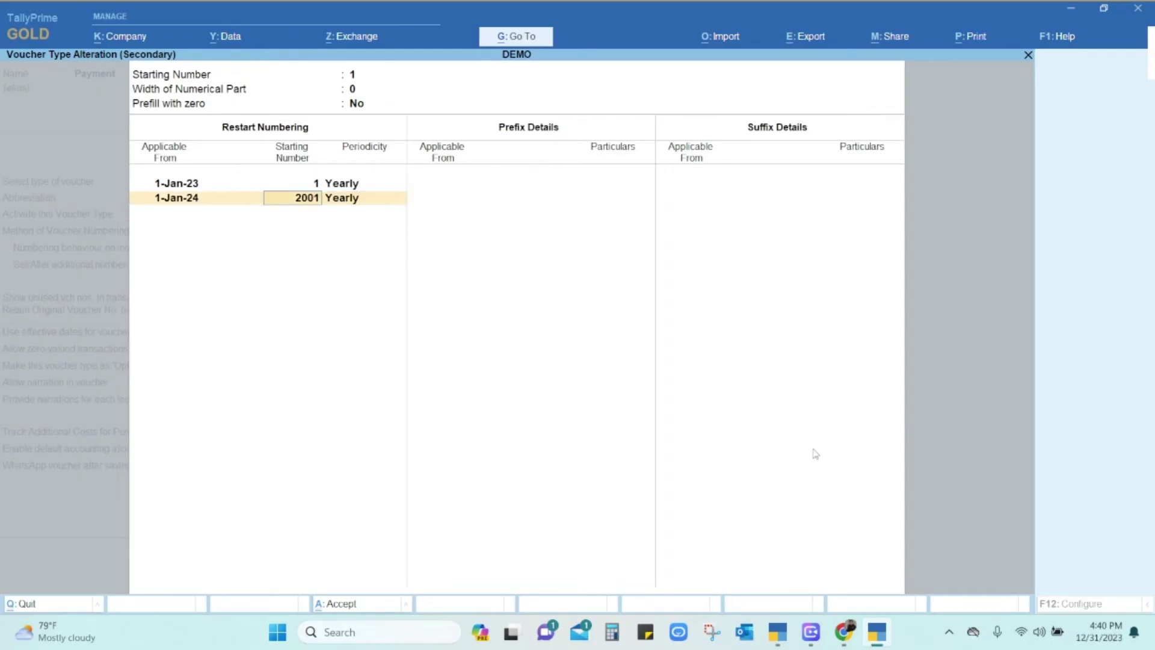
key("Home")
key("Delete")
key("Delete")
key("Delete")
key("Return")
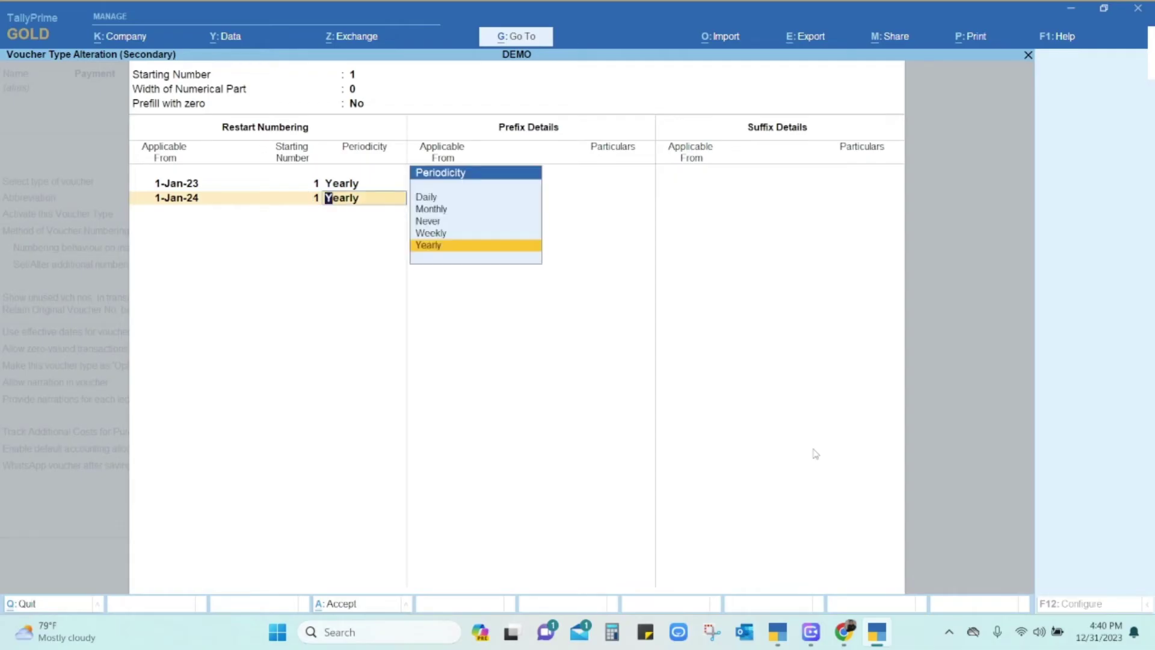
key("BackSpace")
type("2001")
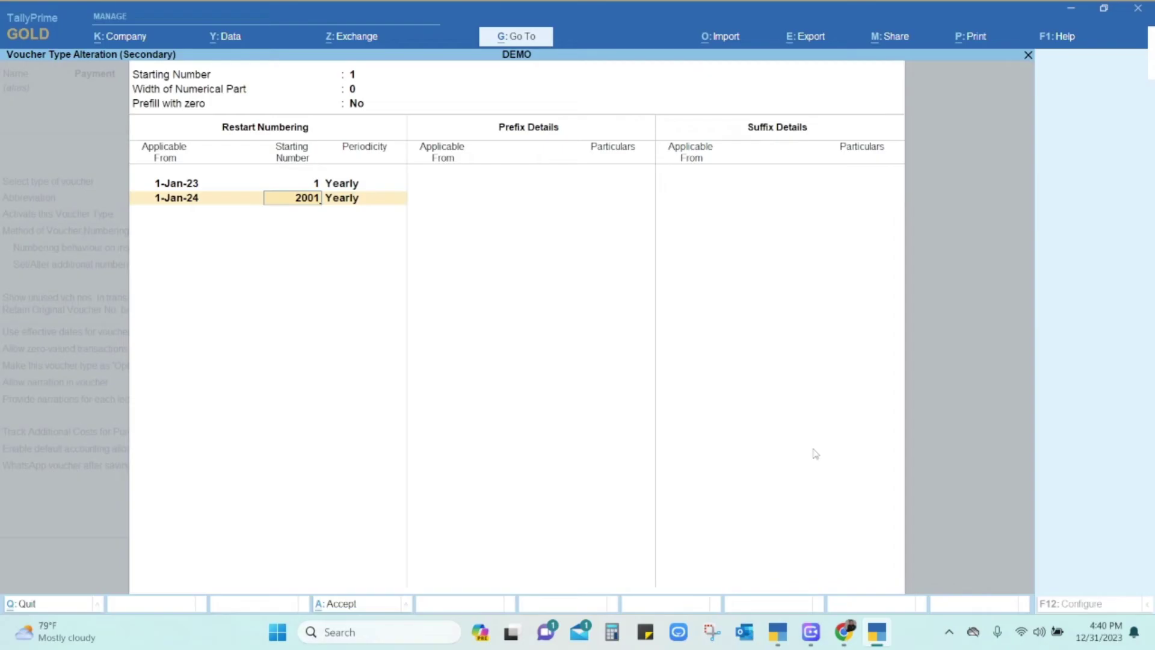
key("Return")
key("Return")
key("Return")
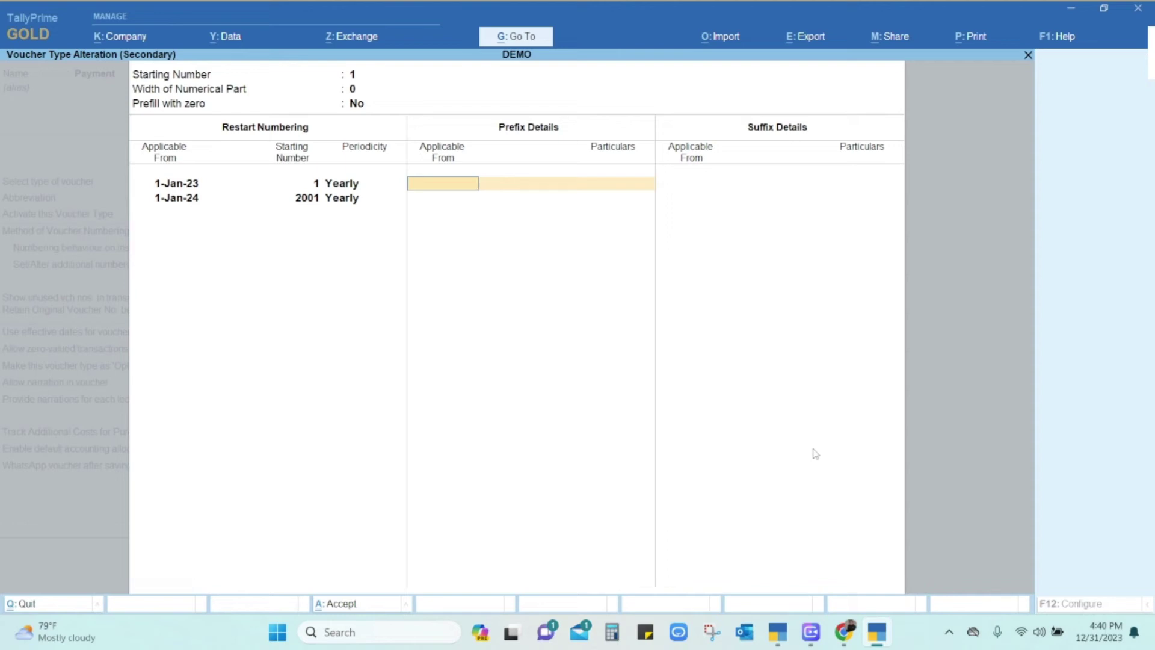
Add prefix PAY applicable from 1-1-2024
type("-1-2024")
key("Return")
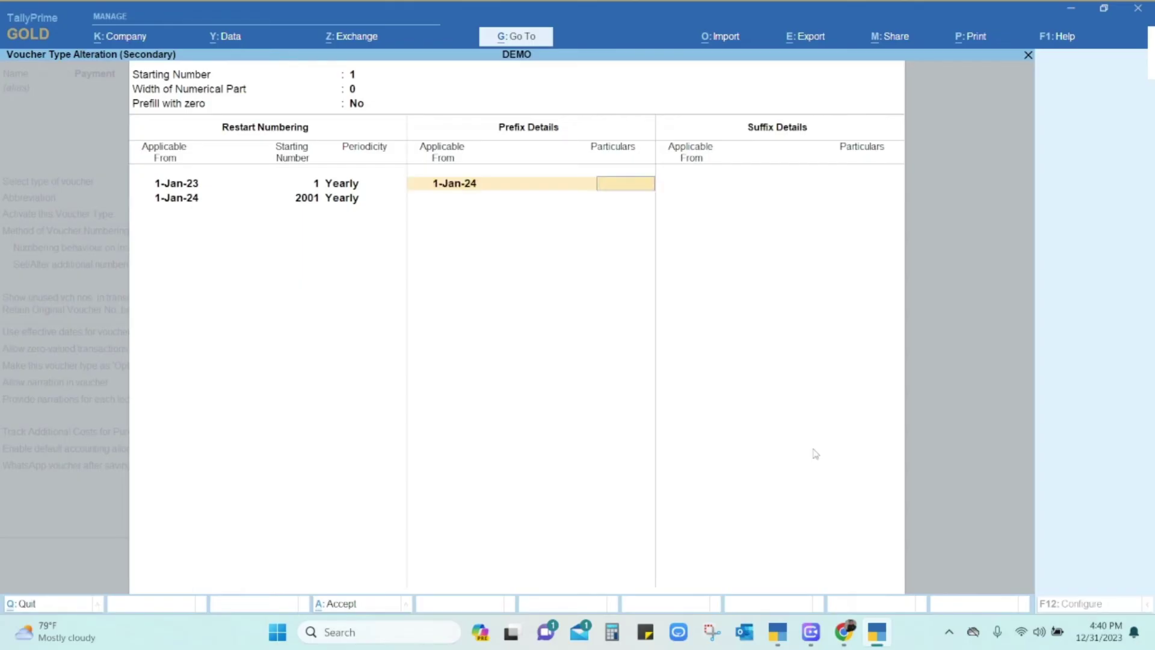
type("PAY")
key("Return")
Add suffix 2024 applicable from 1-1-2024
type("1-1-2-")
type("24")
key("BackSpace")
key("BackSpace")
key("BackSpace")
type("024")
key("Return")
type("2024")
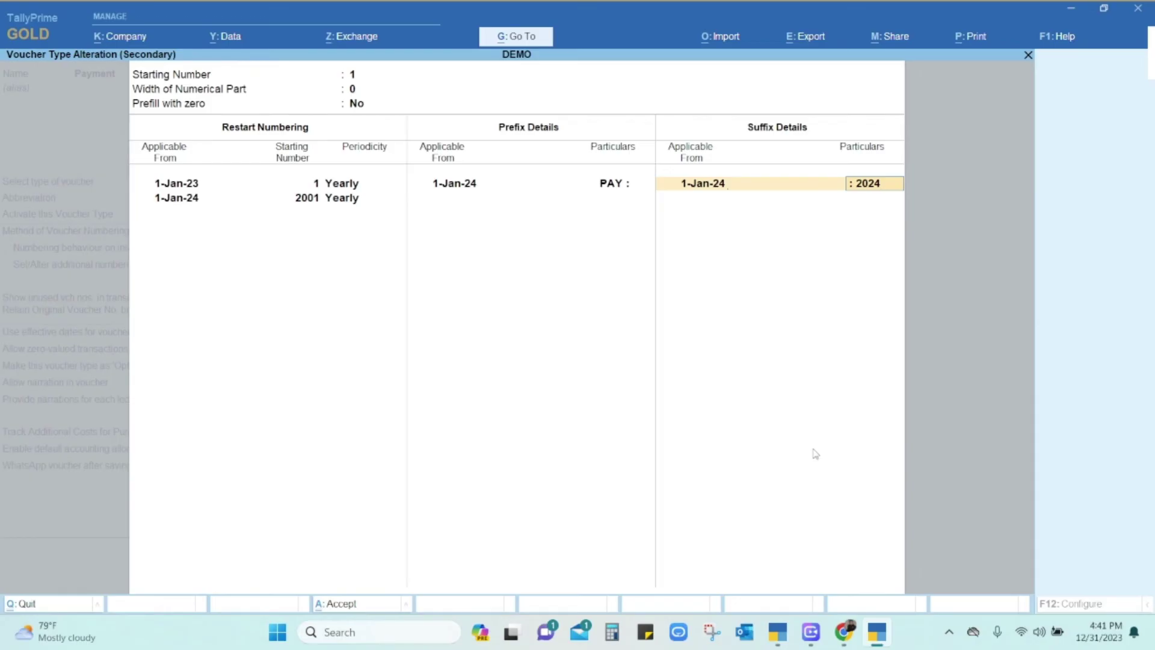
key("Return")
Accept the Payment voucher type changes and return to the Gateway of Tally
key("Return")
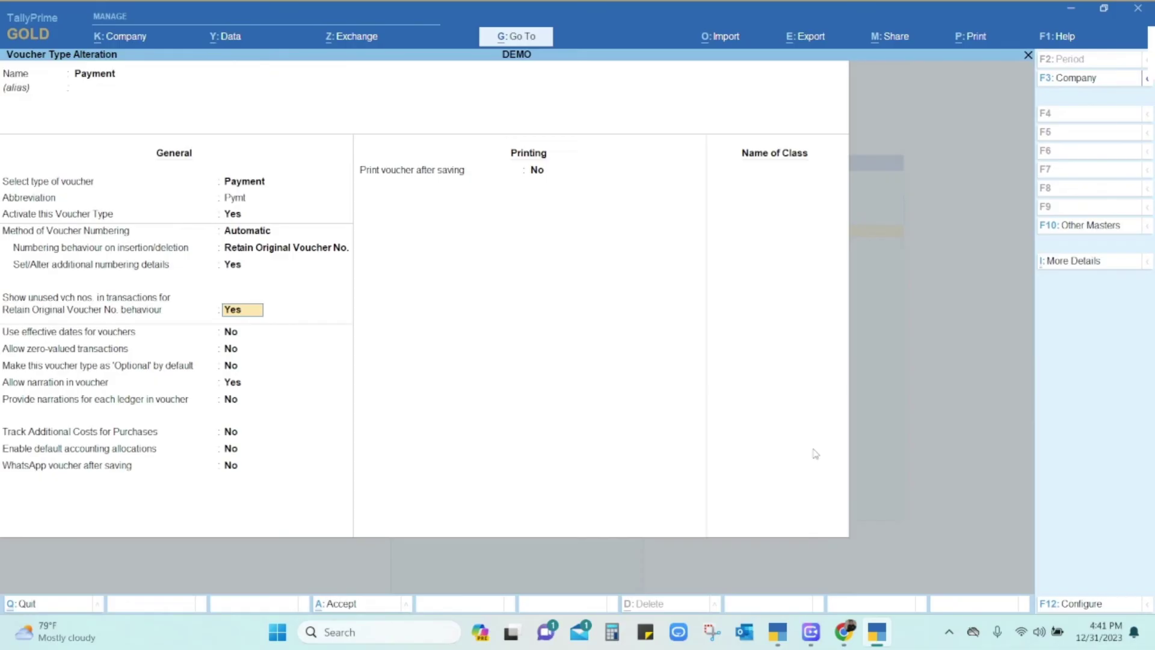
key("Return")
key("Return")
key("Return")
key("Return")
key("Return")
key("Return")
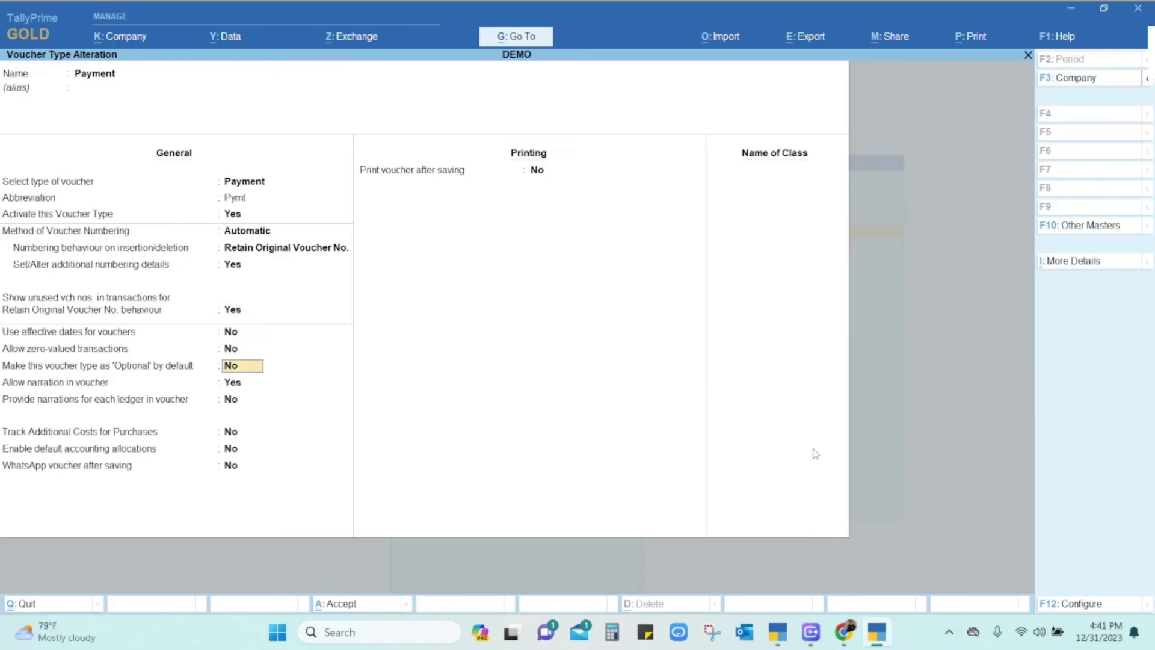
key("Return")
key("Return")
key("Return")
key("Return")
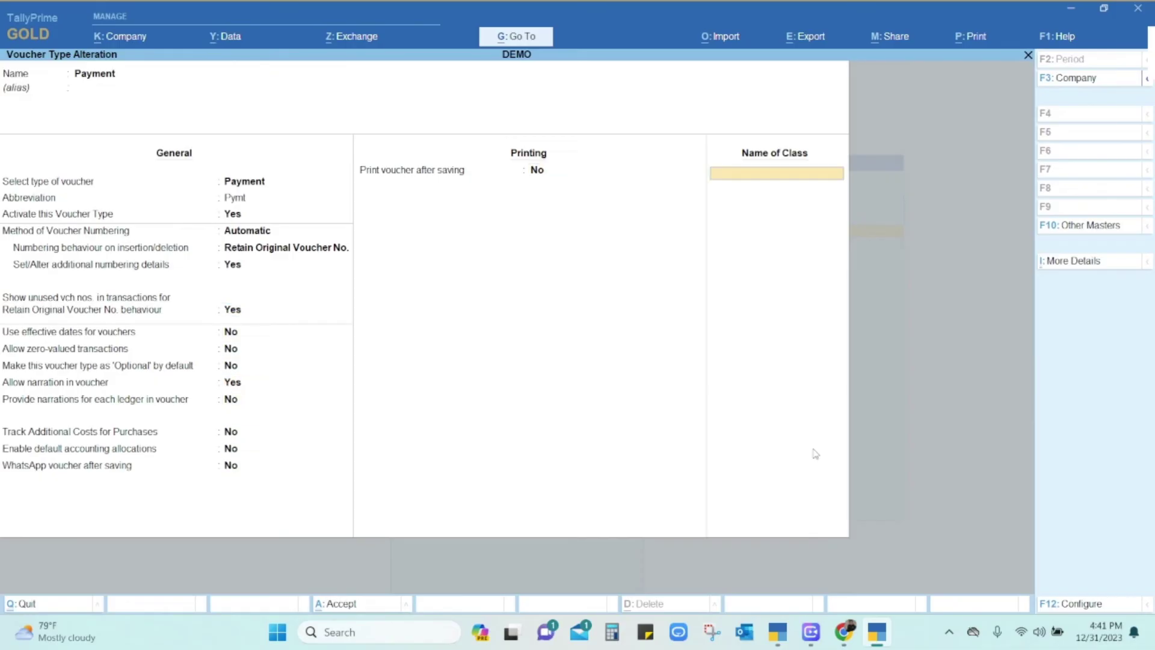
key("Return")
key("Return")
key("Escape")
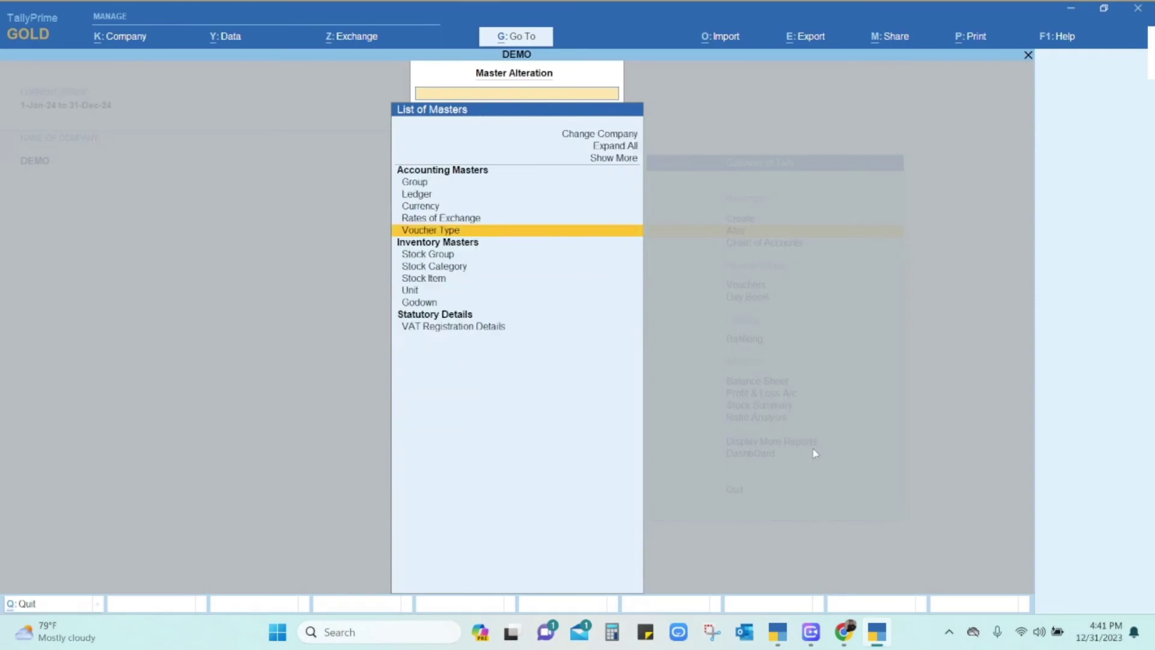
key("Escape")
Start a new Payment voucher, which is numbered PAY :2001: 2024
key("Down")
key("Down")
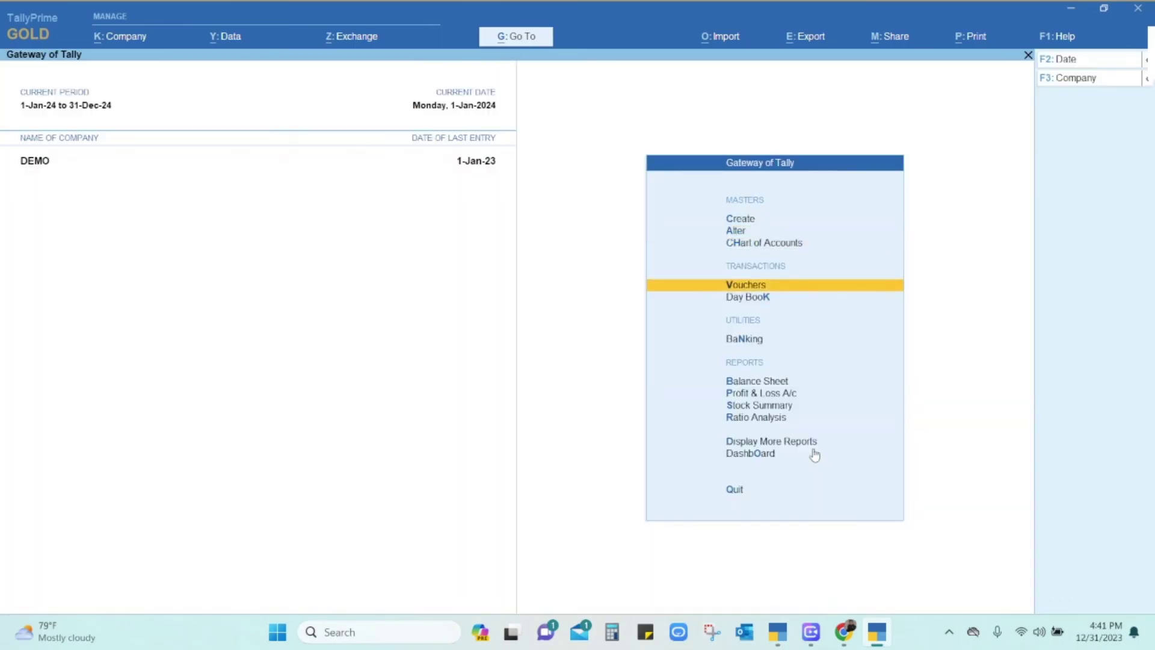
key("Return")
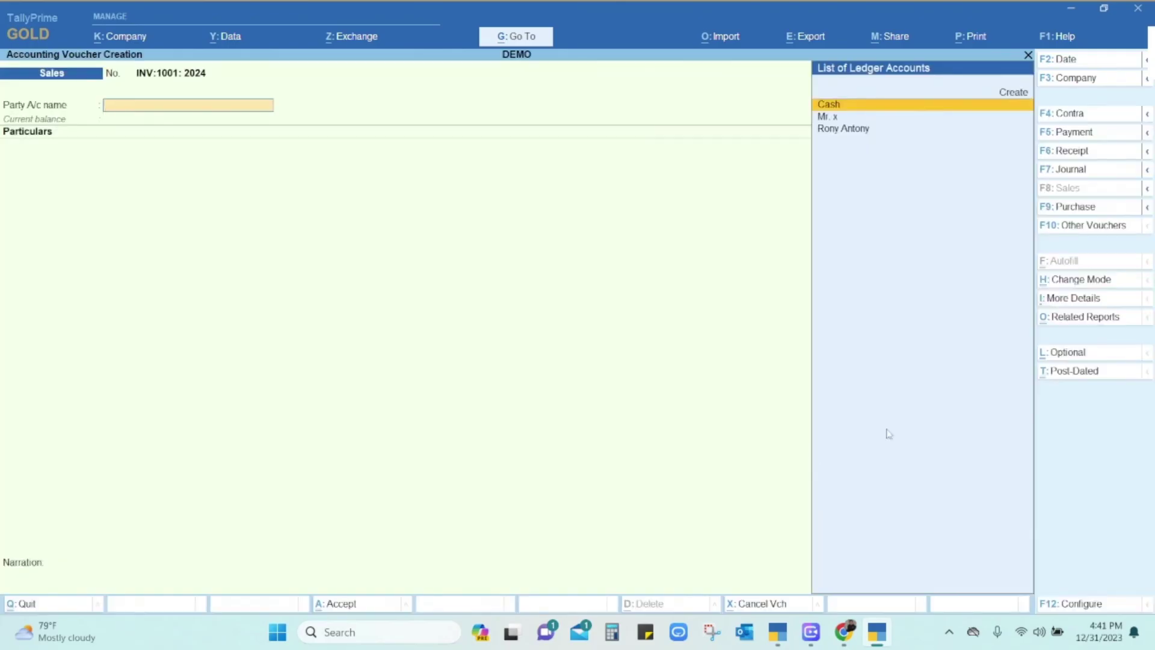
left_click(1082, 137)
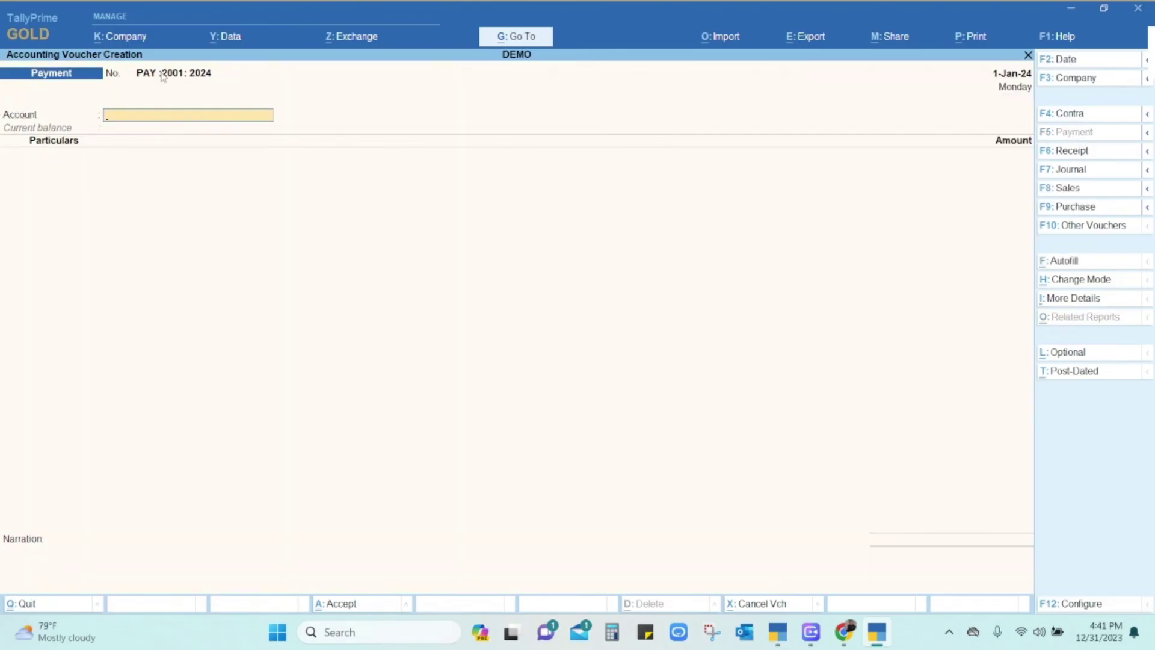